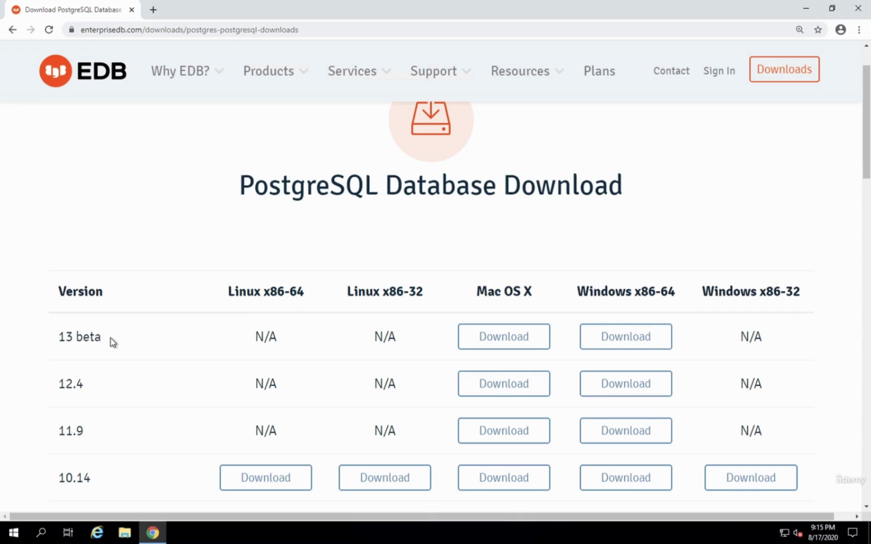
- Download the PostgreSQL 13 beta installer for Windows x86-64 from the EDB page
click(618, 344)
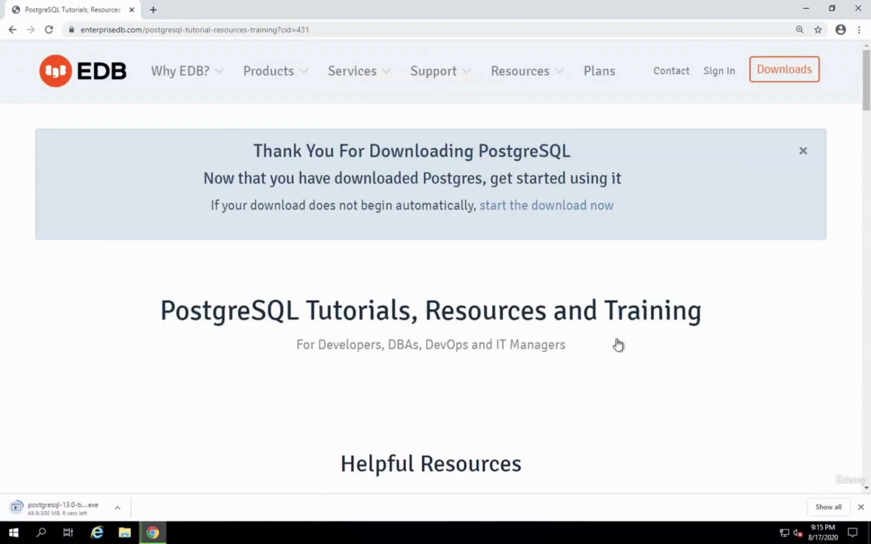
- Run the downloaded installer from Chrome's download bar past the security warning, then minimize Chrome
click(92, 507)
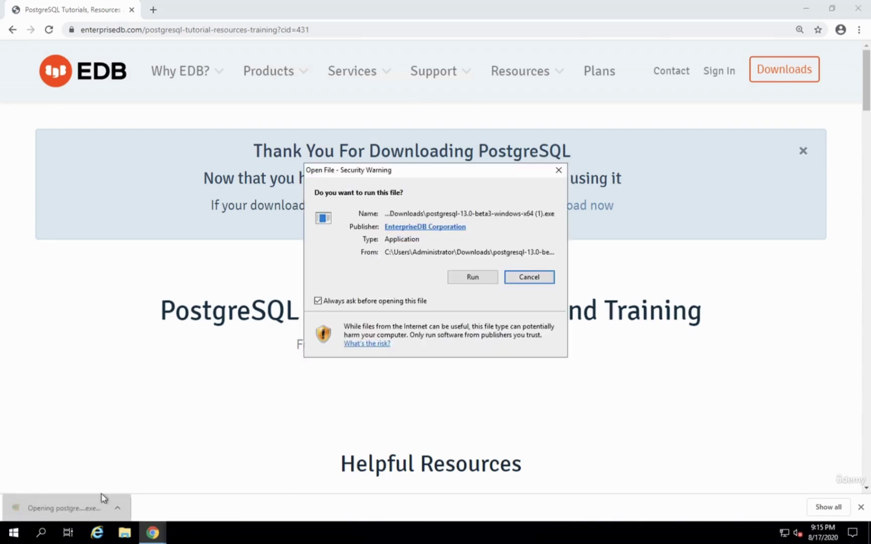
click(473, 278)
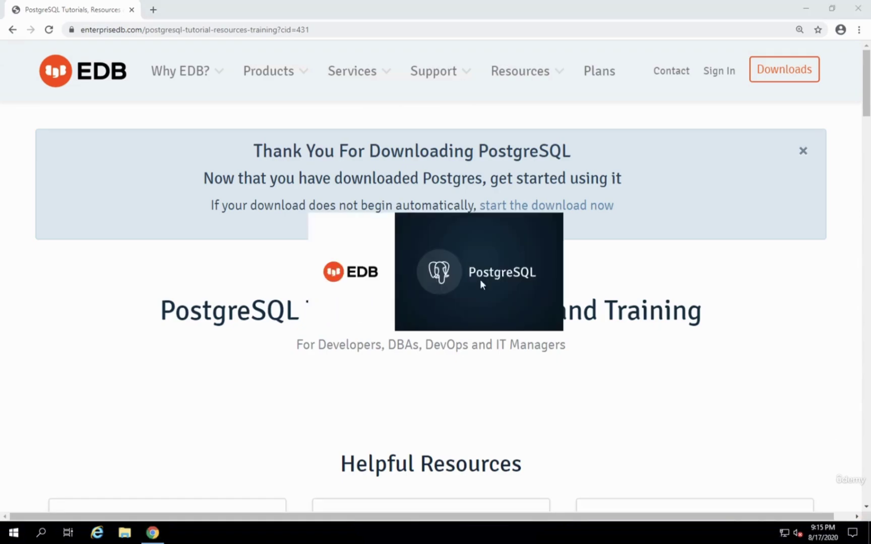
click(805, 8)
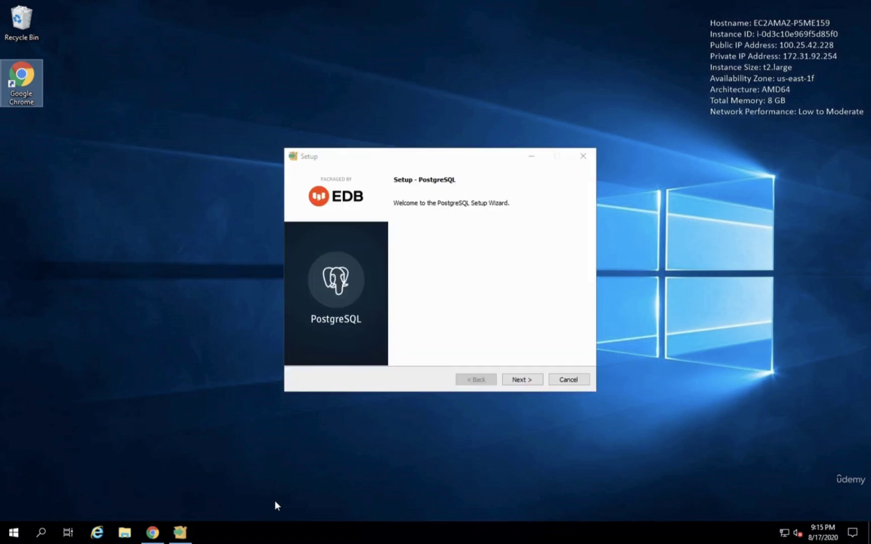
- Move past the Welcome page and keep the default installation directory
click(528, 348)
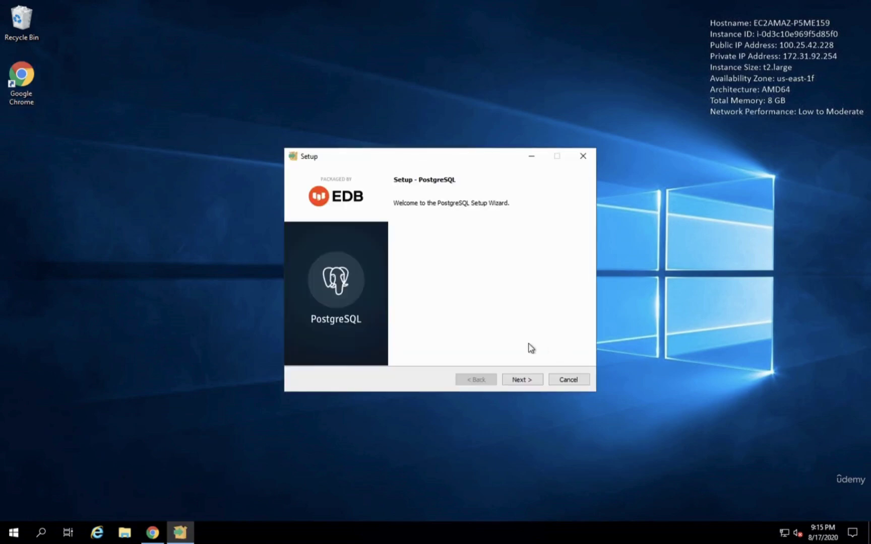
click(522, 379)
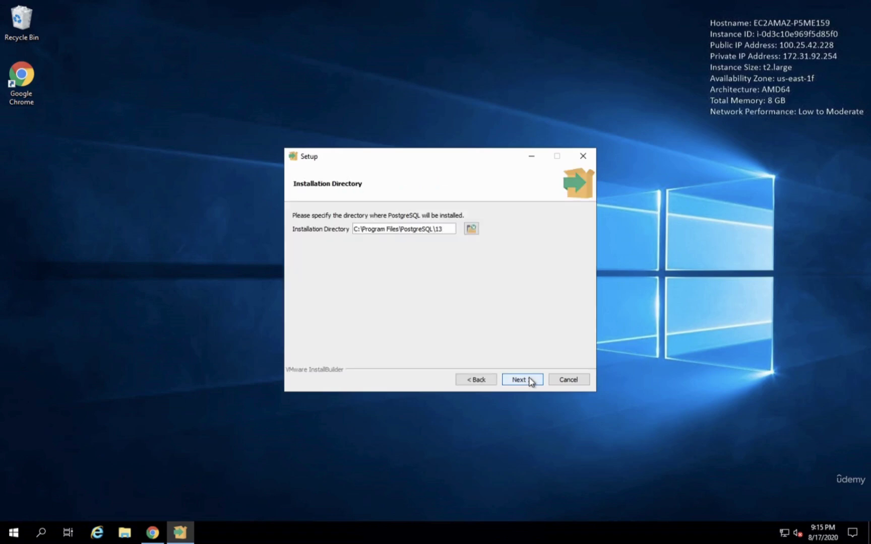
click(531, 382)
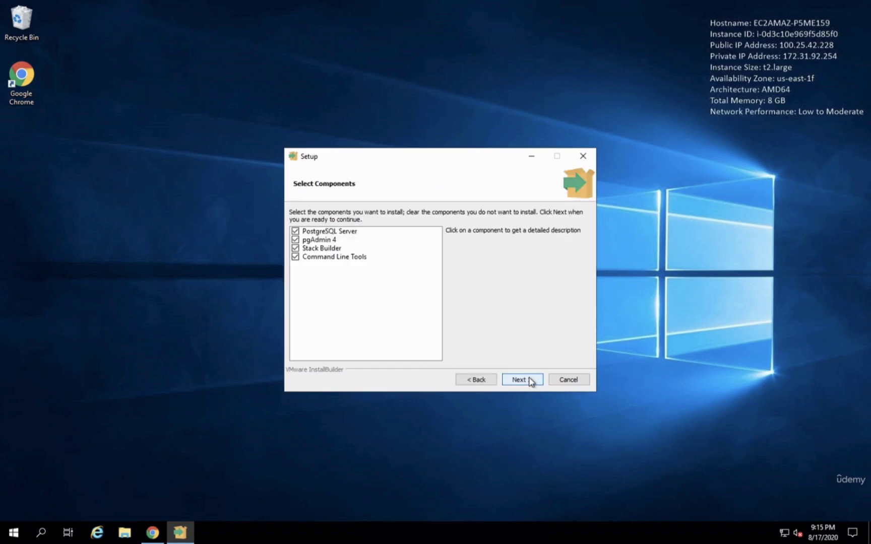
- Deselect Stack Builder from the components and keep the default data directory
click(323, 251)
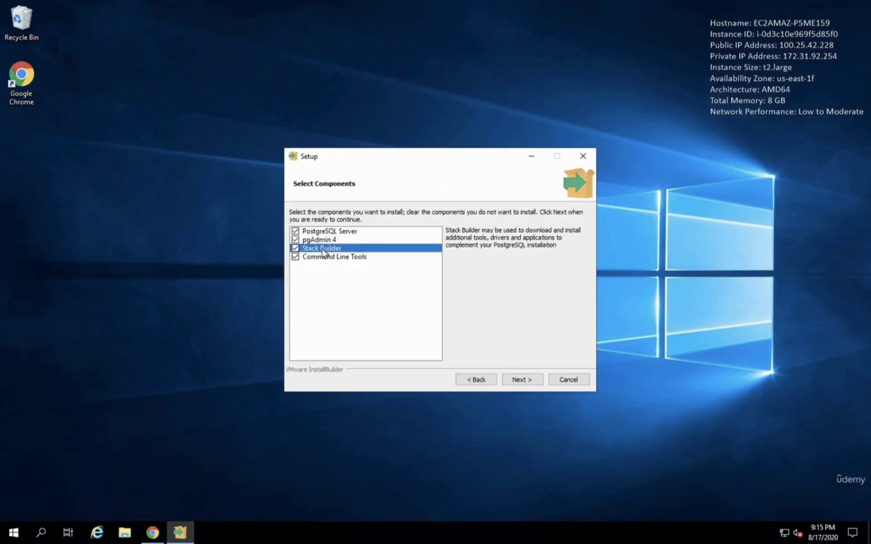
click(296, 249)
click(523, 381)
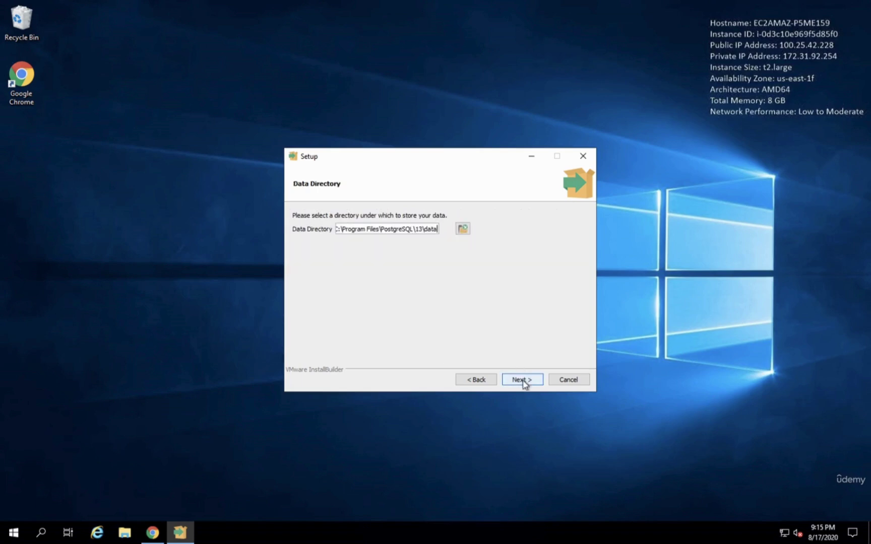
click(523, 381)
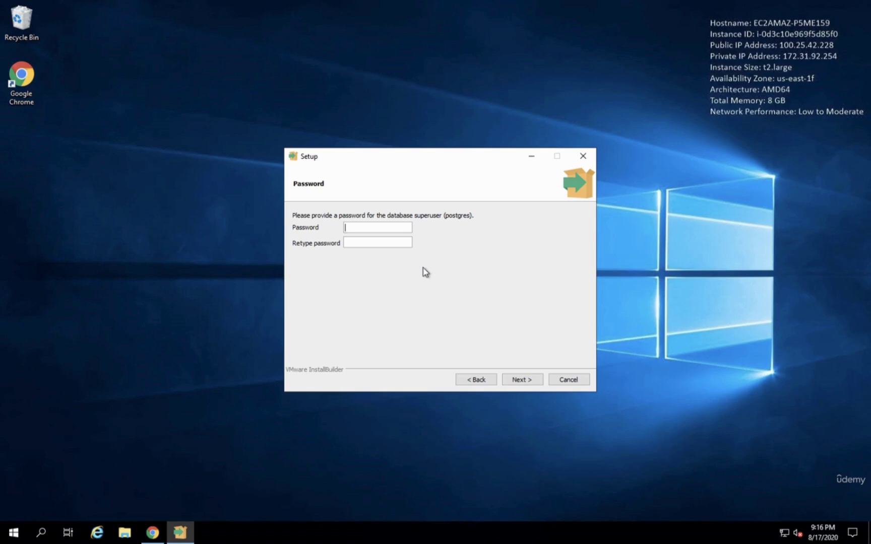
- Enter and confirm the postgres superuser password
text(root)
key(BackSpace)
key(BackSpace)
key(BackSpace)
key(BackSpace)
text(postgres)
click(407, 245)
text(postgres)
click(522, 382)
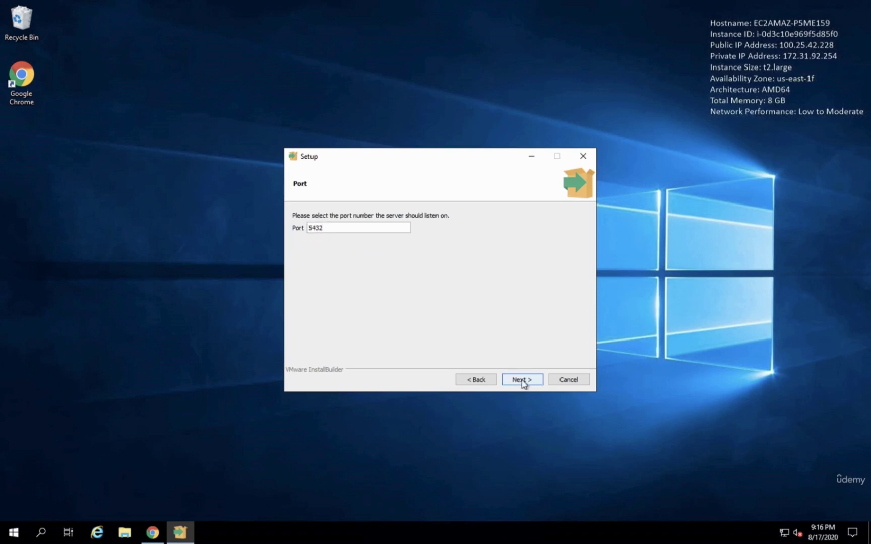
- Keep port 5432 and the default locale, accept the summary, and start installing
click(523, 382)
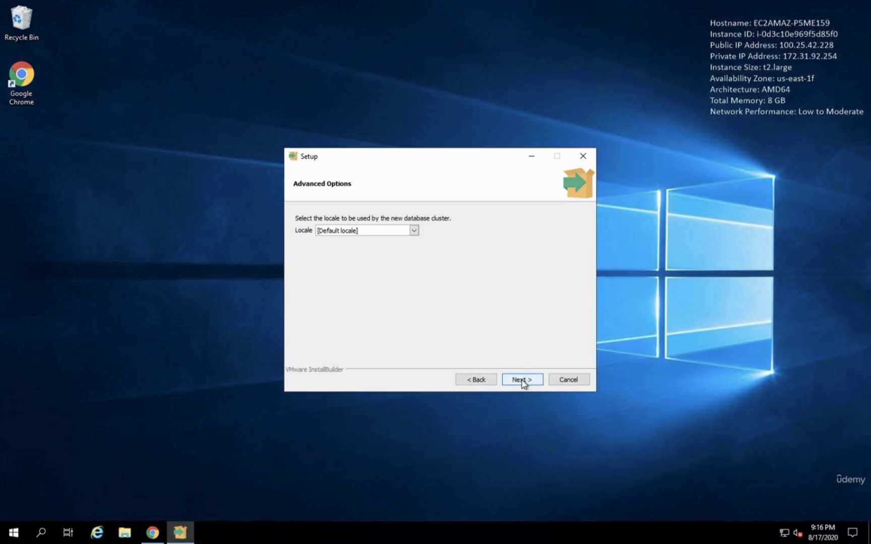
click(531, 384)
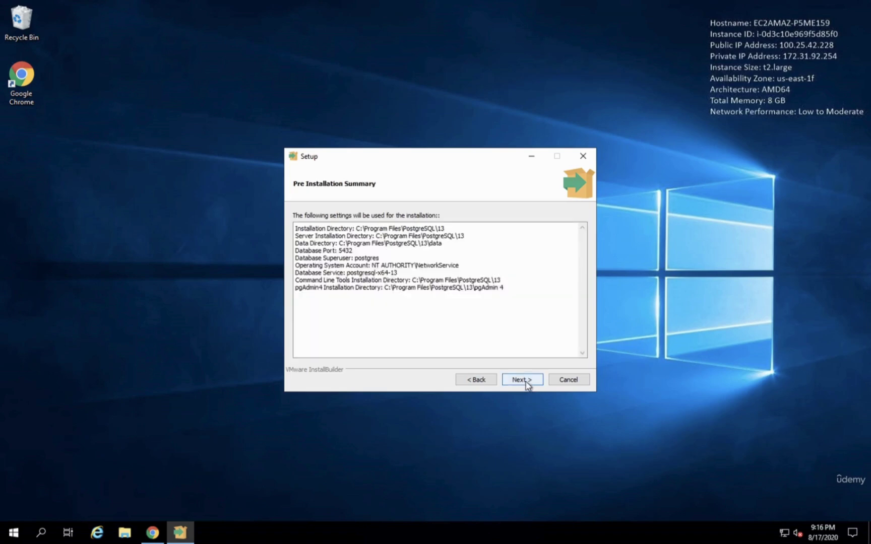
click(528, 385)
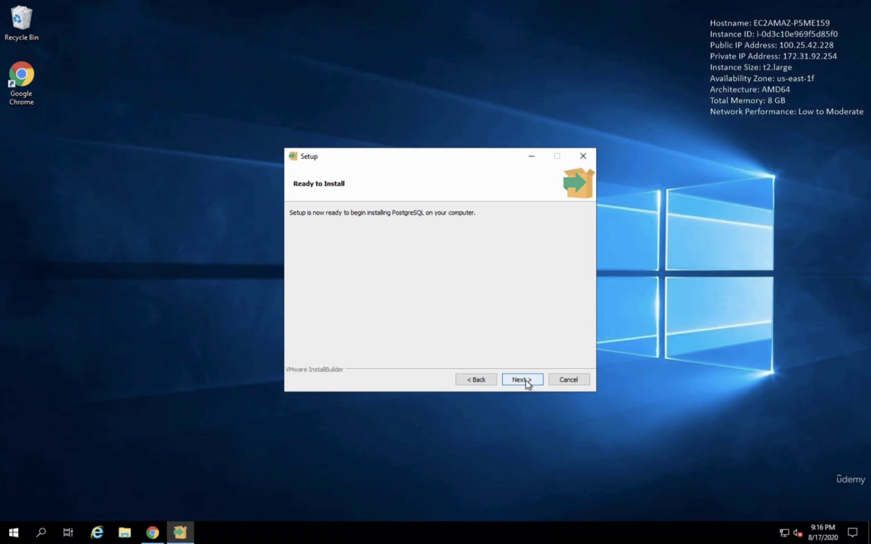
click(527, 384)
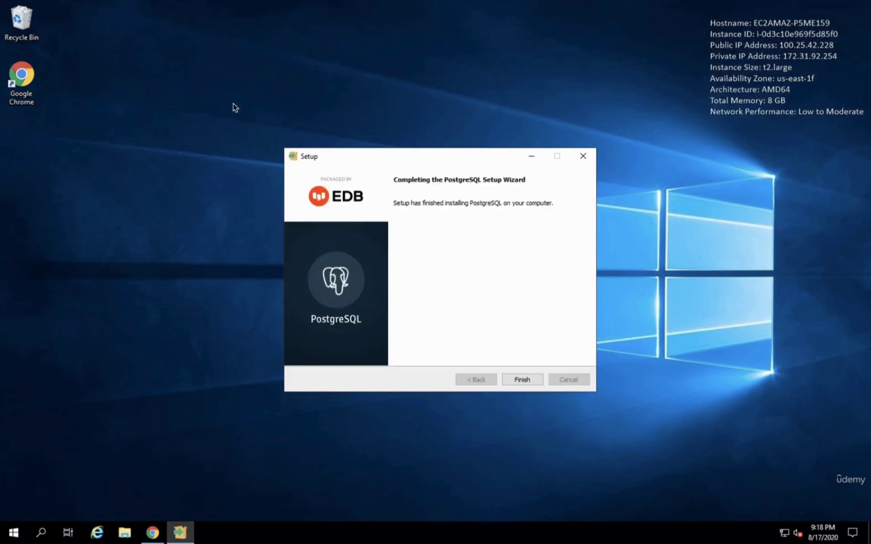
- Finish and close the completed PostgreSQL setup wizard
click(521, 380)
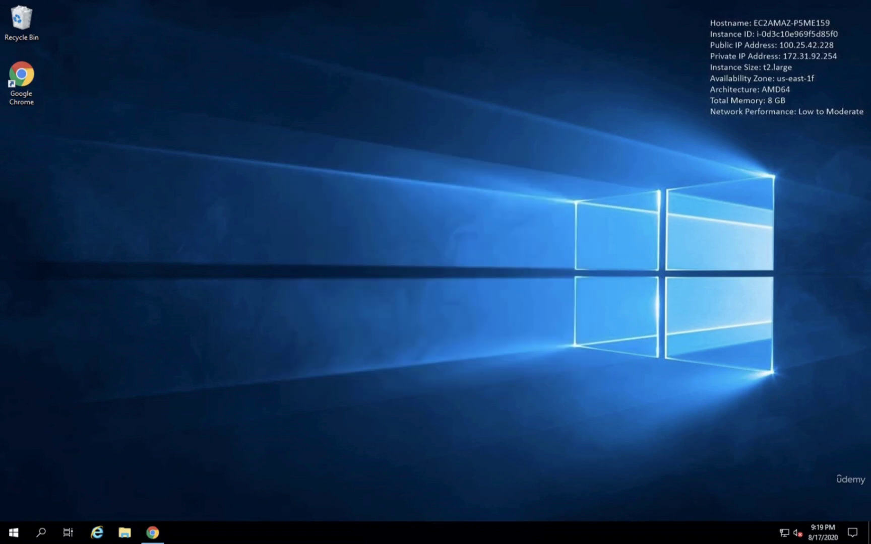
- Launch pgAdmin 4 via Start menu search for 'pgadmin' and open it in Google Chrome
click(16, 533)
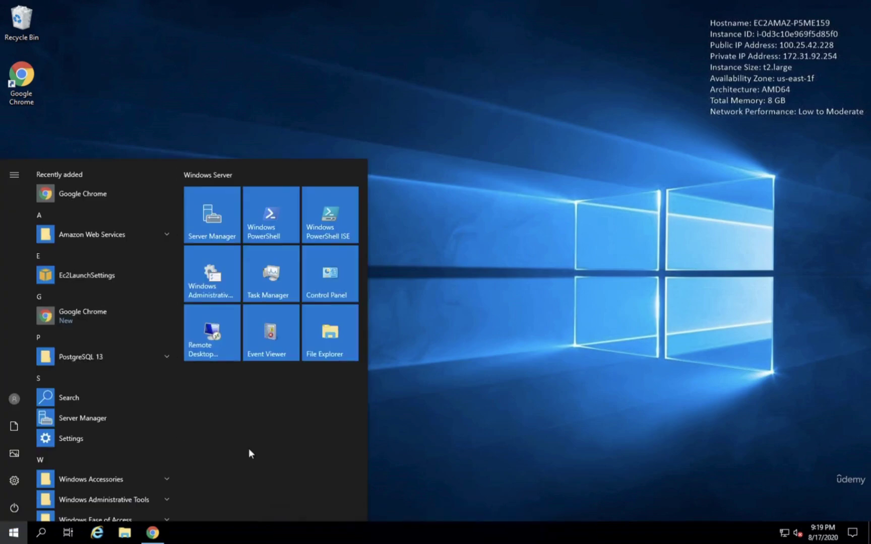
text(pgadmin)
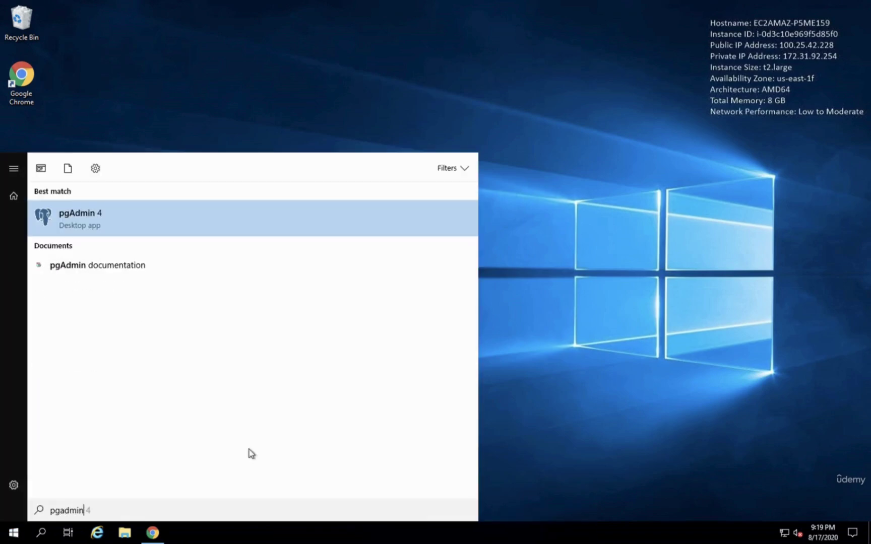
click(120, 227)
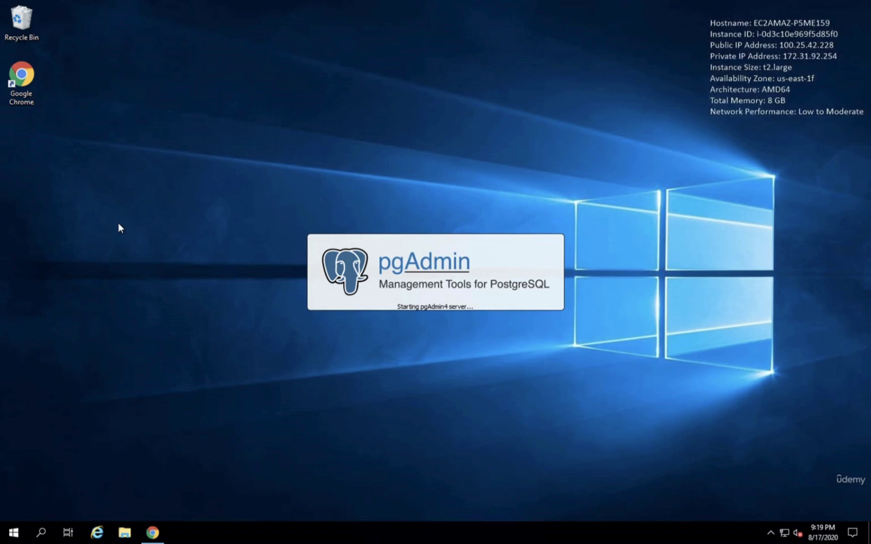
click(405, 265)
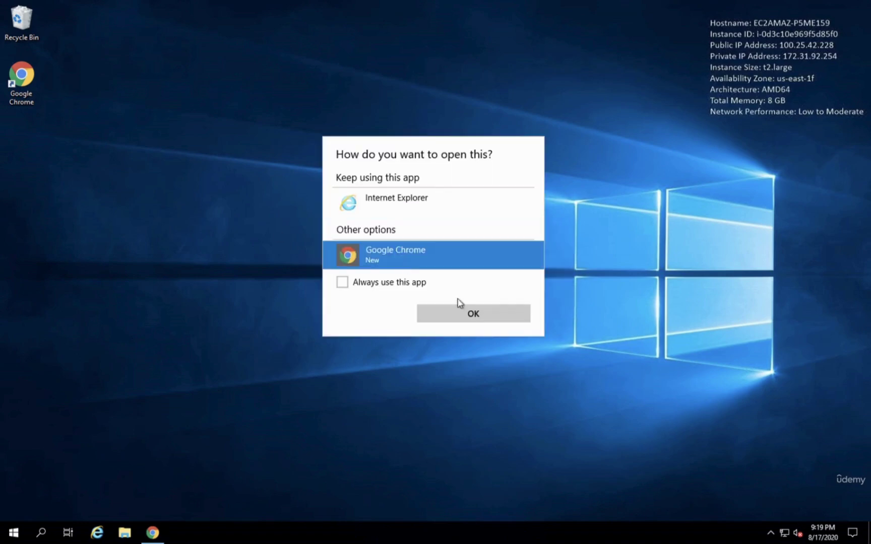
click(473, 313)
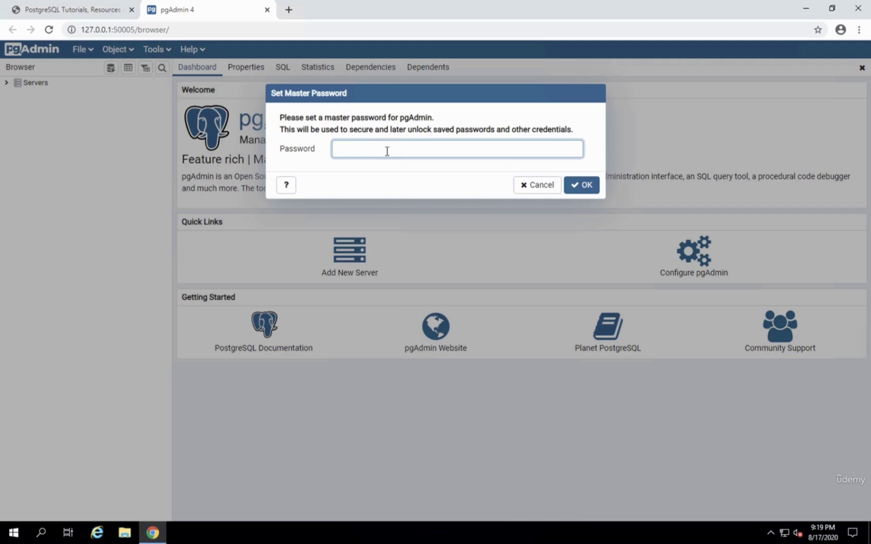
- Enter and confirm a new pgAdmin master password
text(password)
click(586, 188)
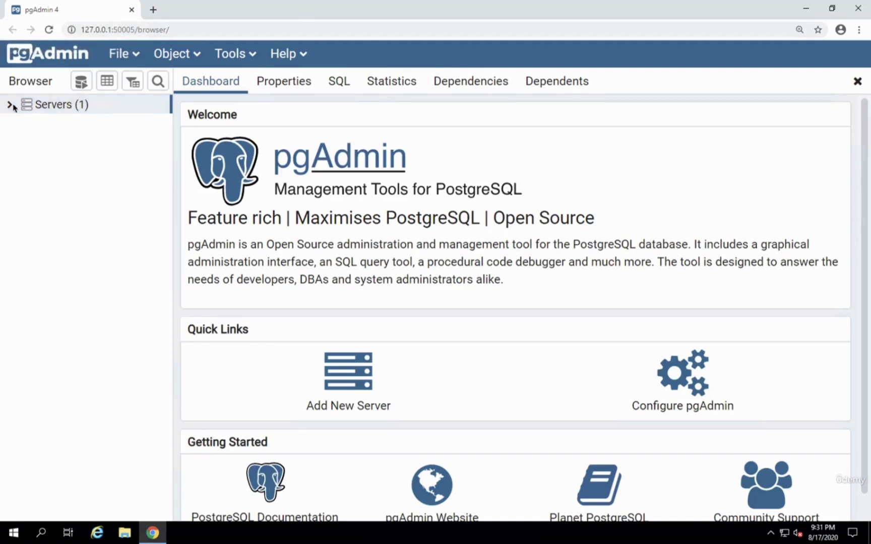
- Connect to the PostgreSQL 13 server with the superuser password saved, then expand Databases
click(10, 105)
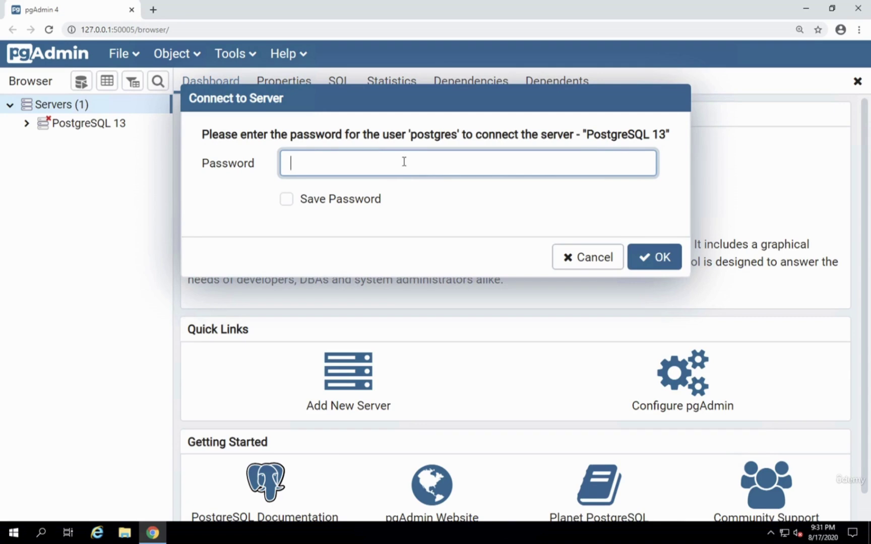
text(postgres)
click(287, 199)
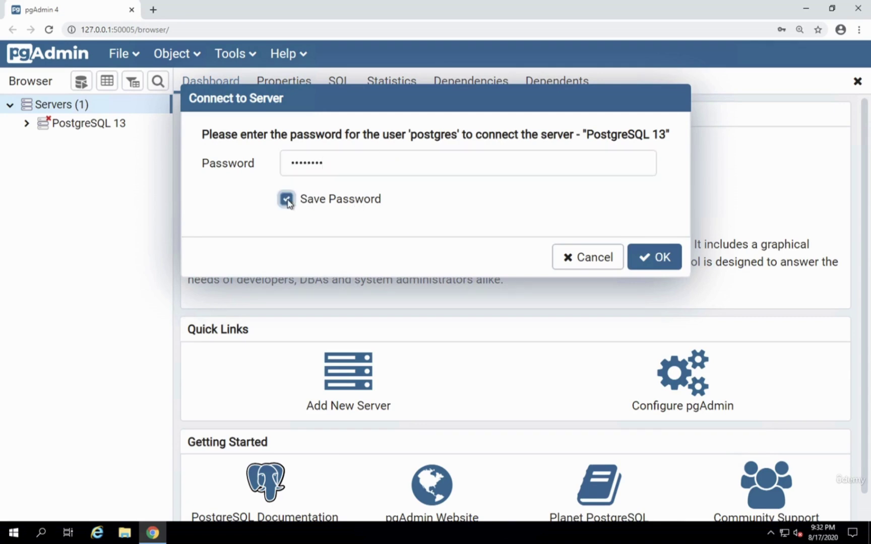
click(654, 257)
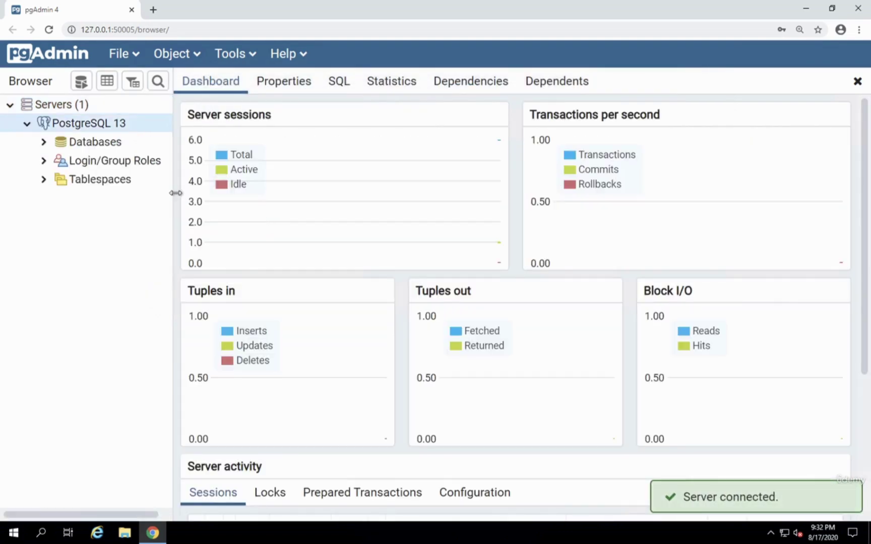
drag(175, 193, 243, 182)
click(54, 146)
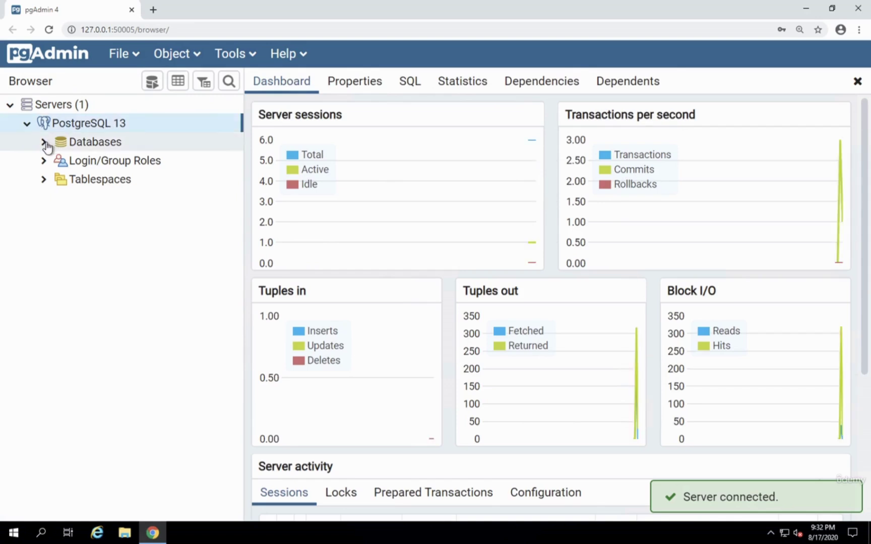